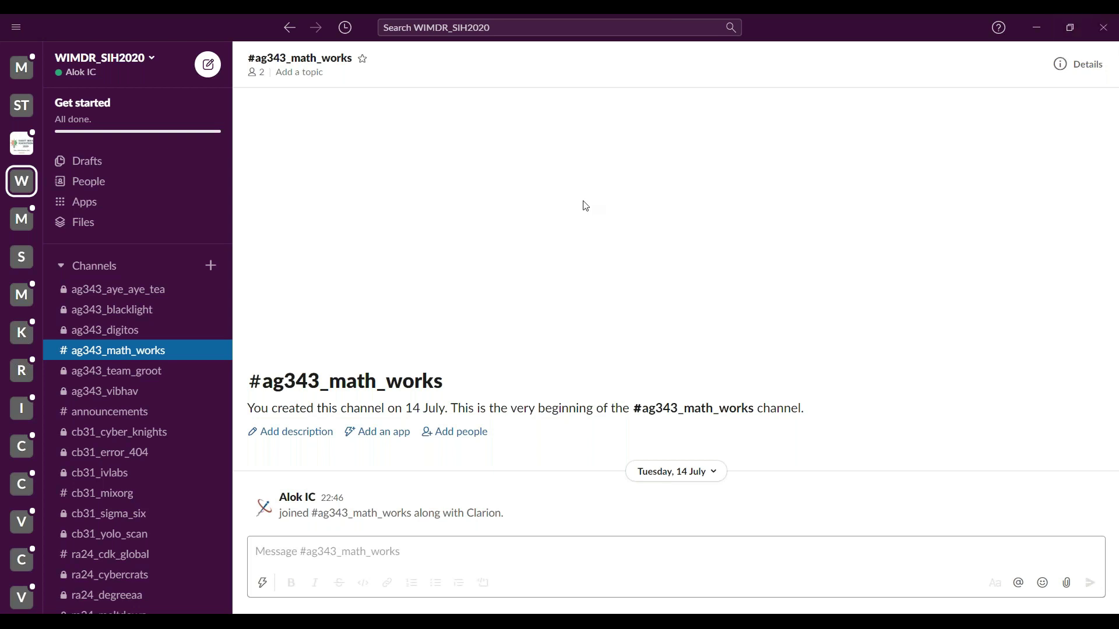
- Get a shareable workspace invitation link from the workspace menu, then close the dialog
left_click(150, 58)
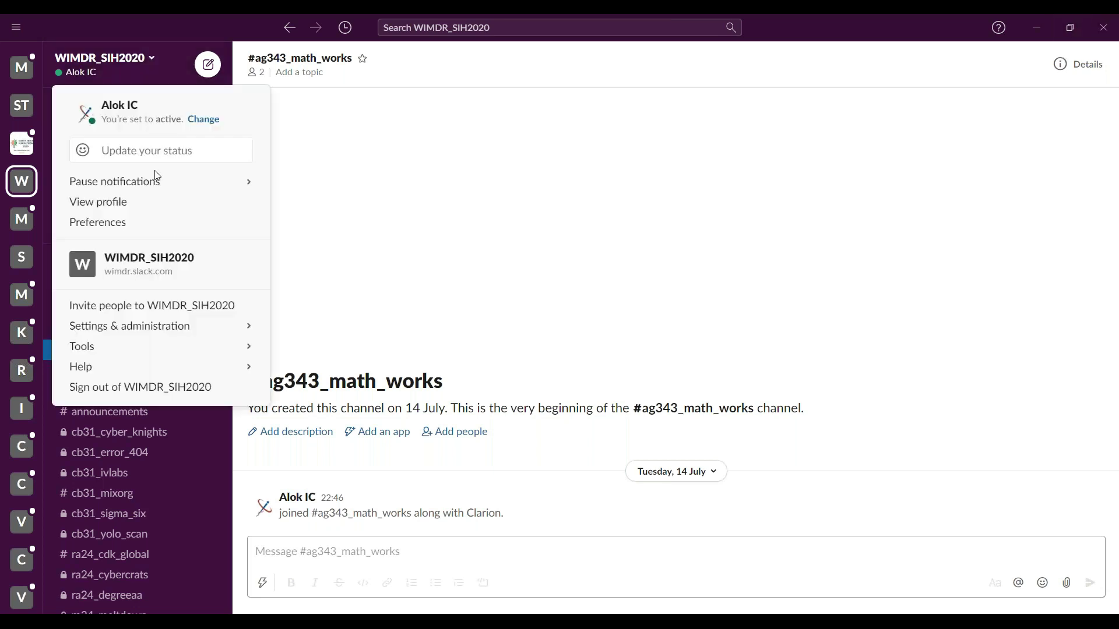
left_click(191, 309)
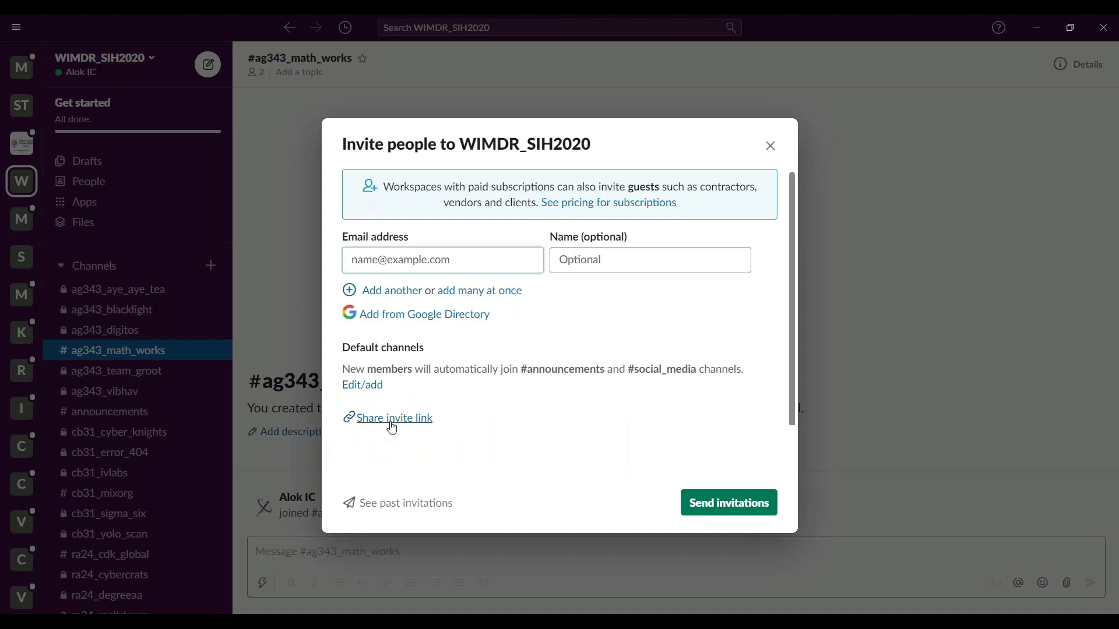
left_click(392, 418)
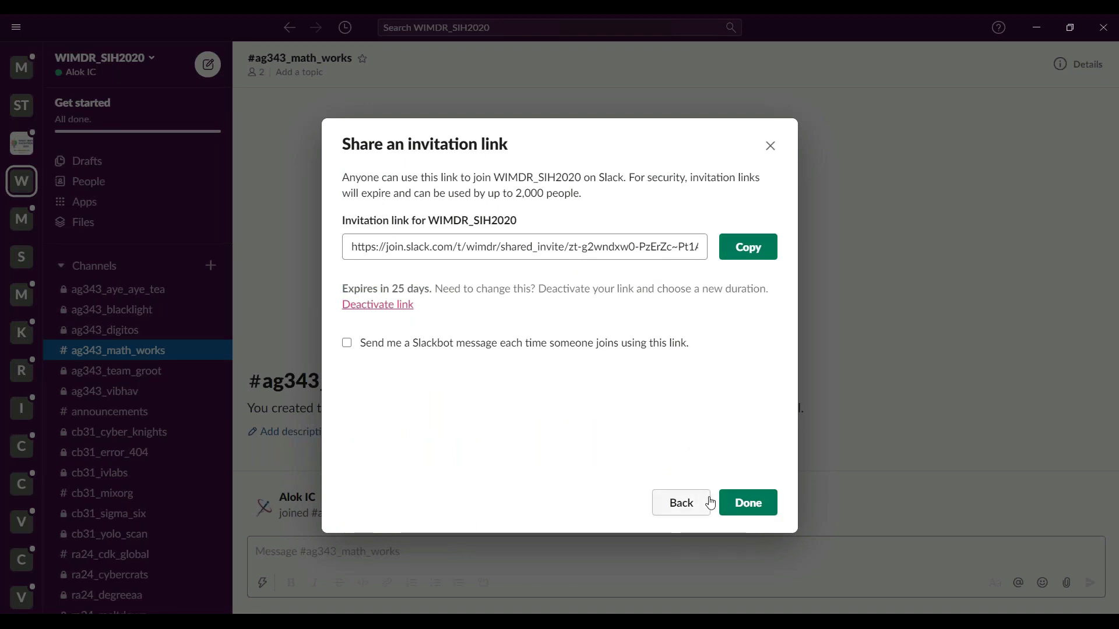
left_click(769, 147)
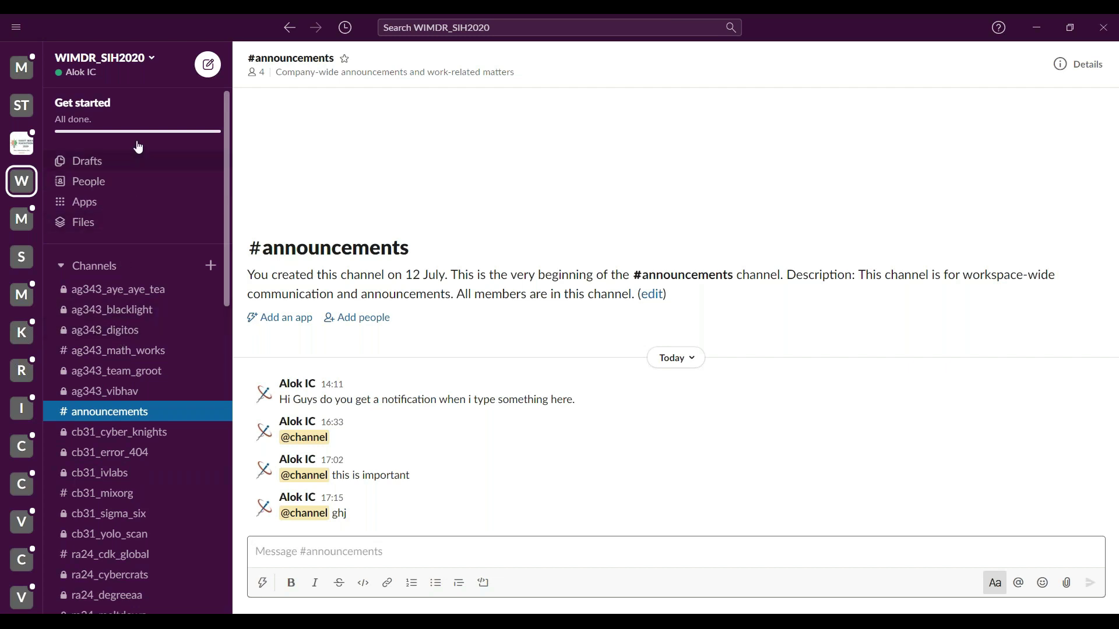
scroll(139, 354, "down", 1)
scroll(138, 355, "up", 1)
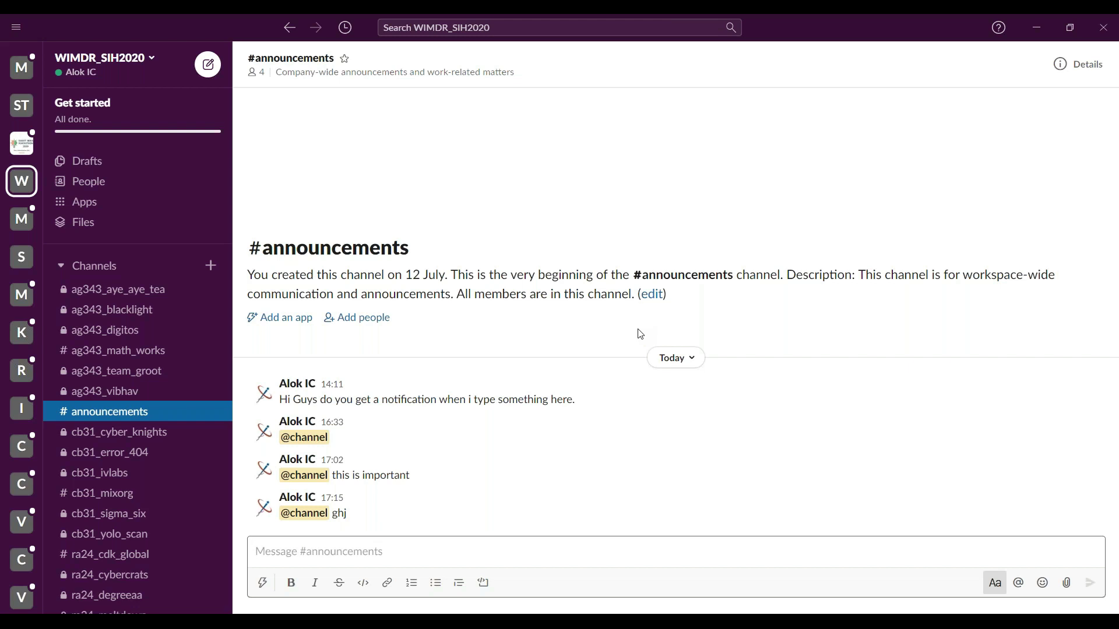
left_click(366, 553)
type("@")
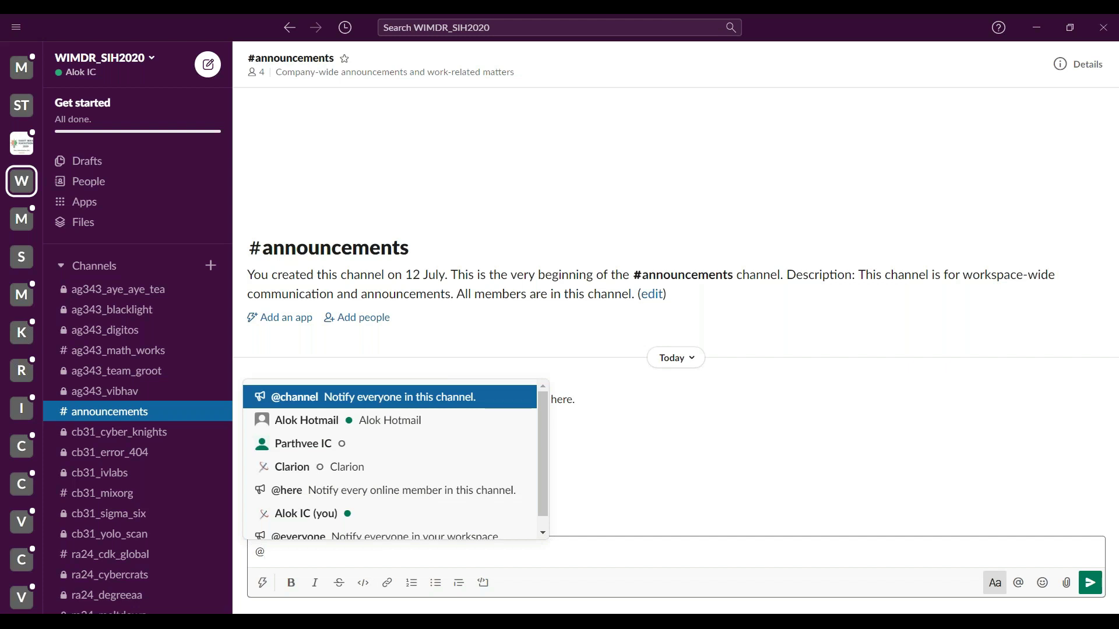
type("chann")
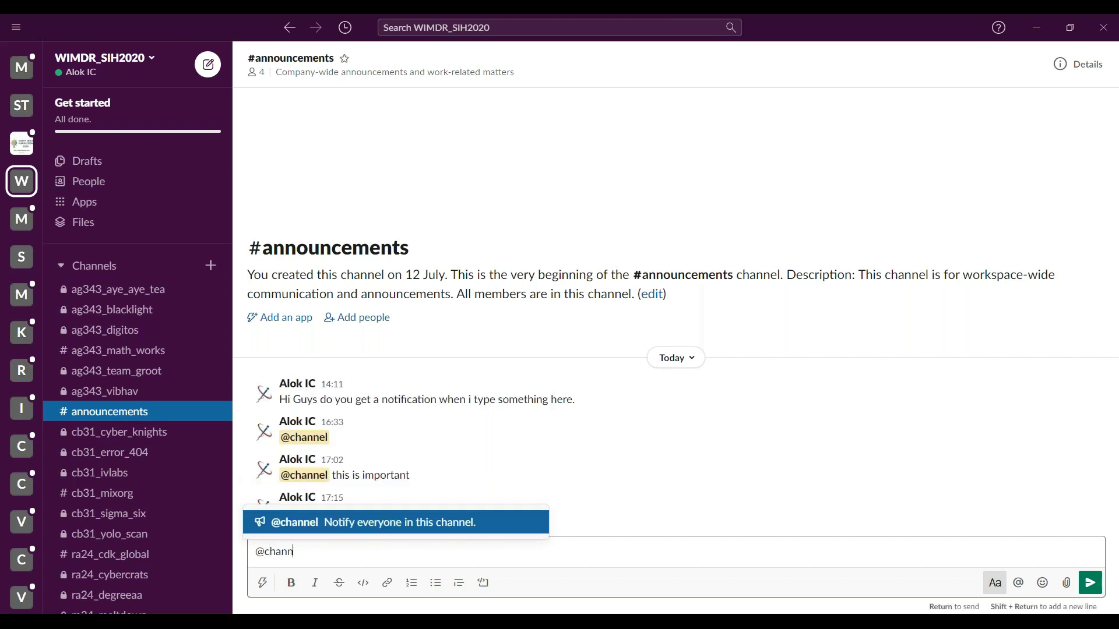
type("el")
key("Return")
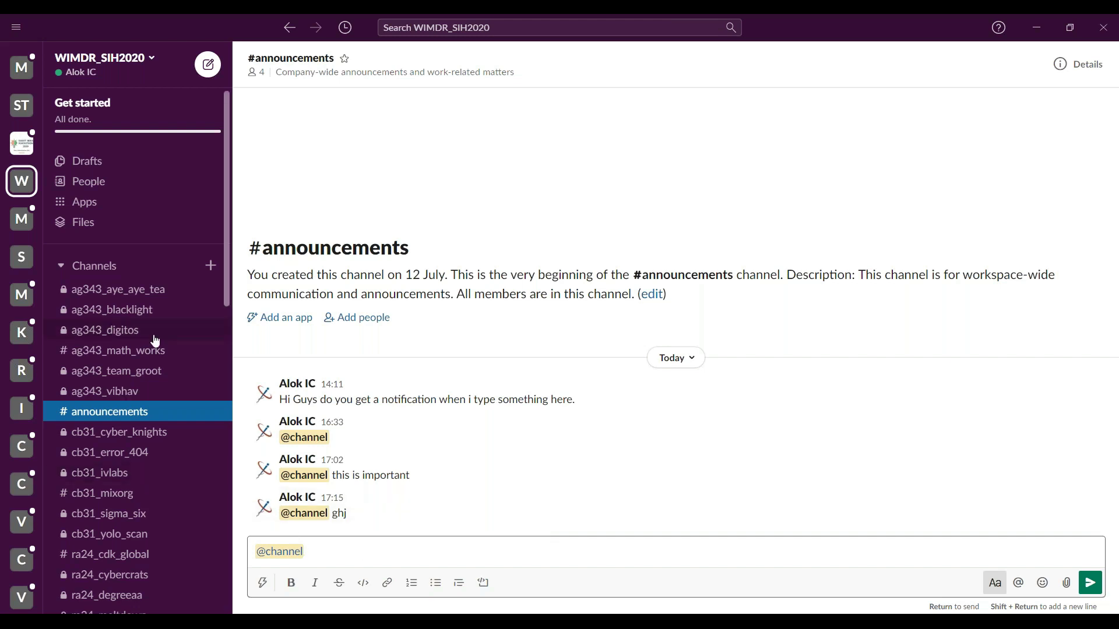
left_click(105, 352)
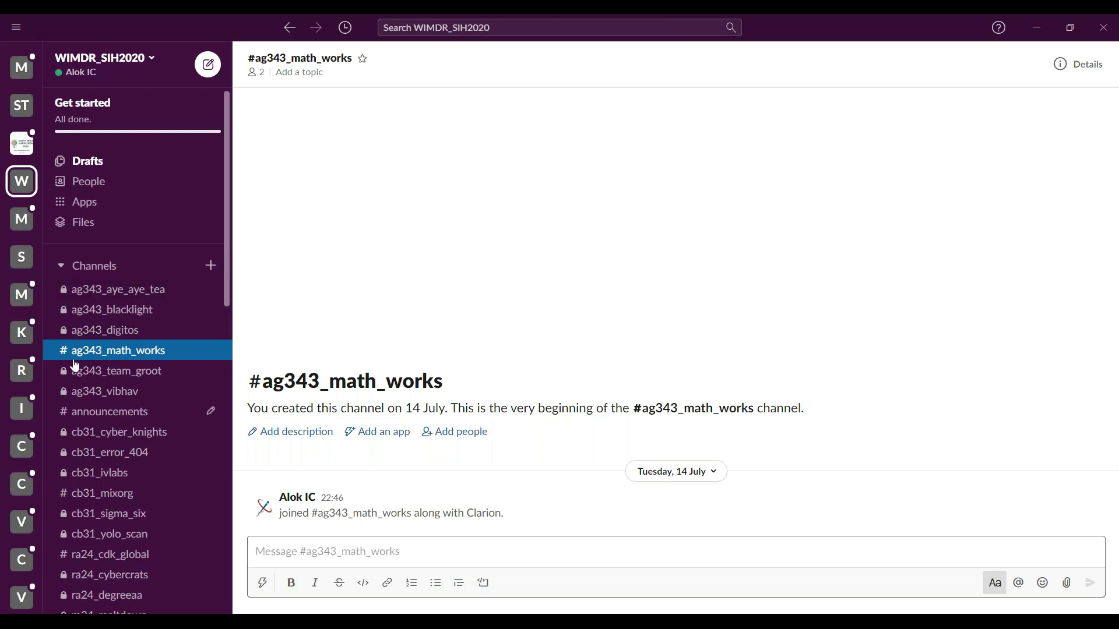
- Open #ag343_math_works from the sidebar Channels list
left_click(124, 358)
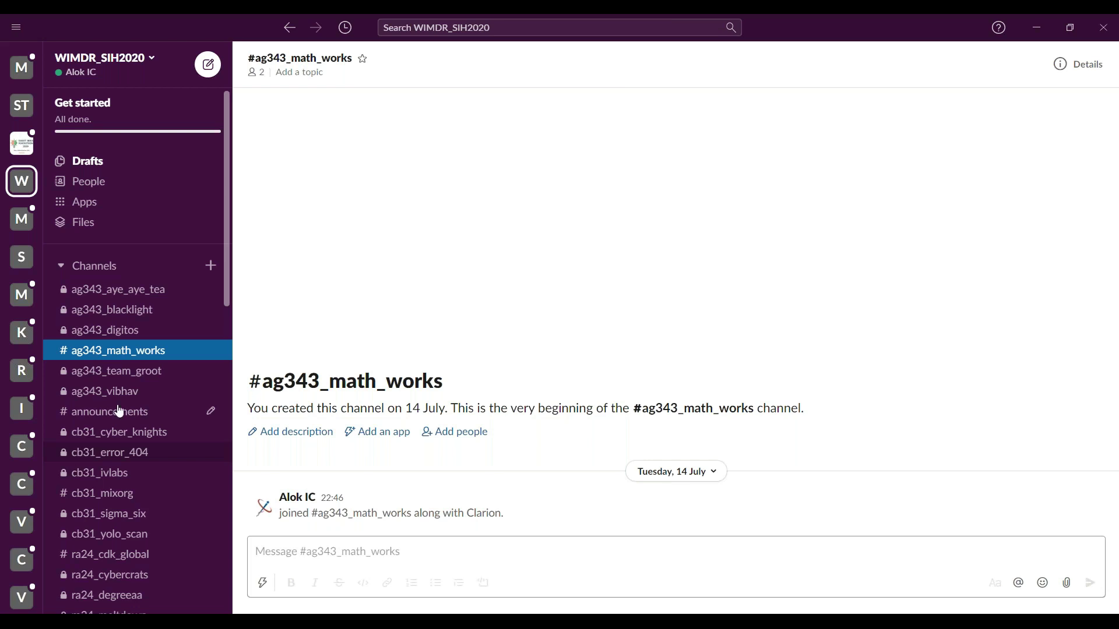
- Browse the ra27, ra26, ra25 and ra24_cdk_global channels in turn
scroll(150, 366, "down", 5)
scroll(137, 349, "down", 4)
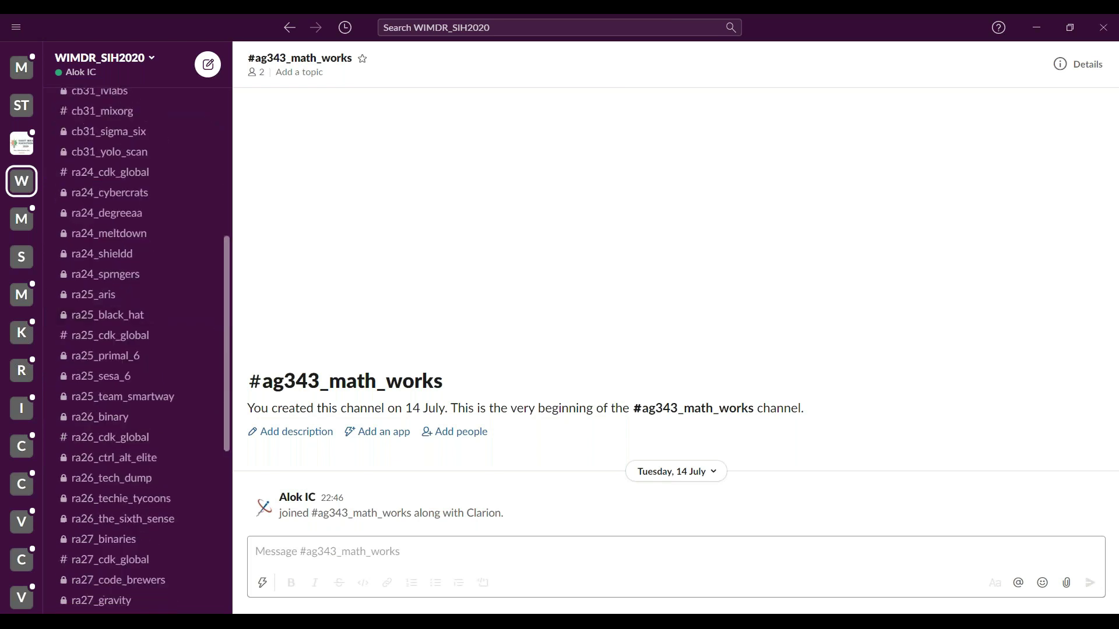
scroll(137, 350, "up", 2)
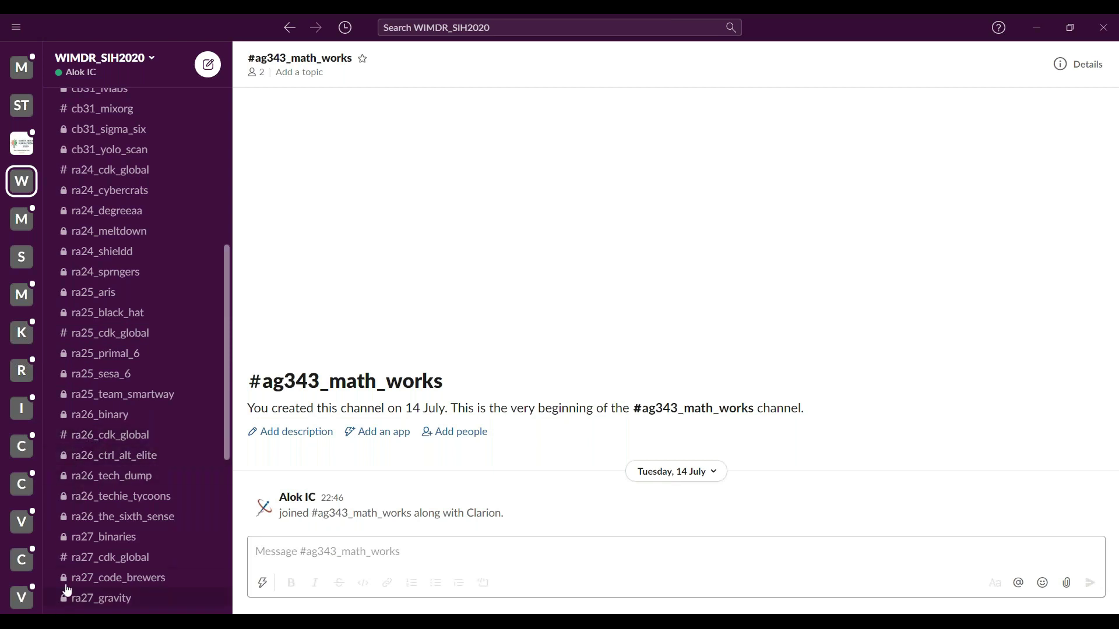
left_click(102, 559)
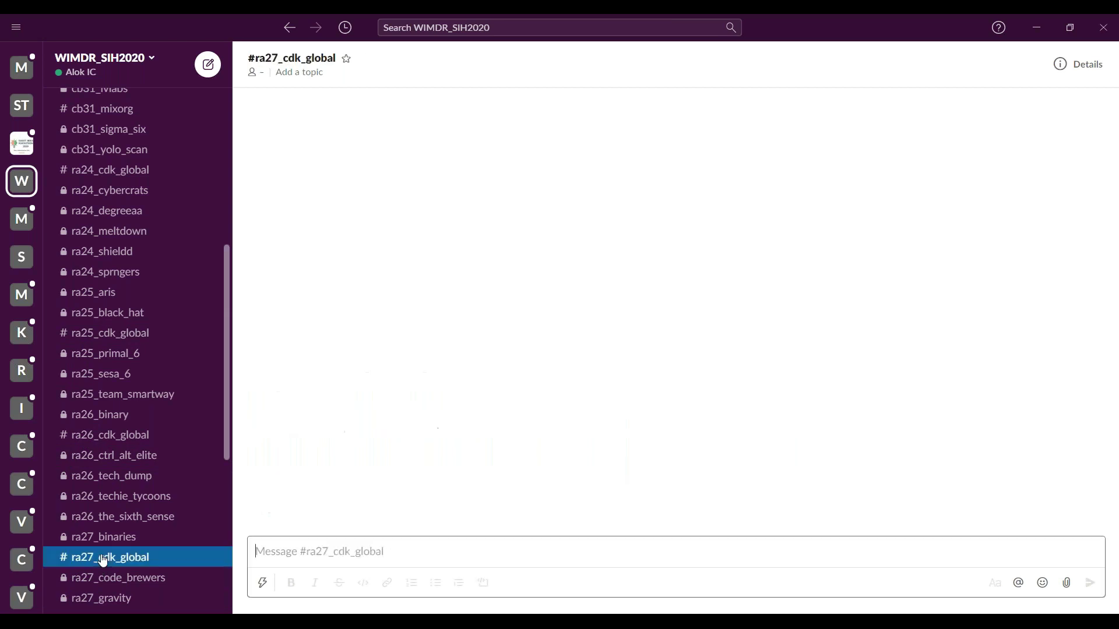
left_click(117, 440)
left_click(116, 333)
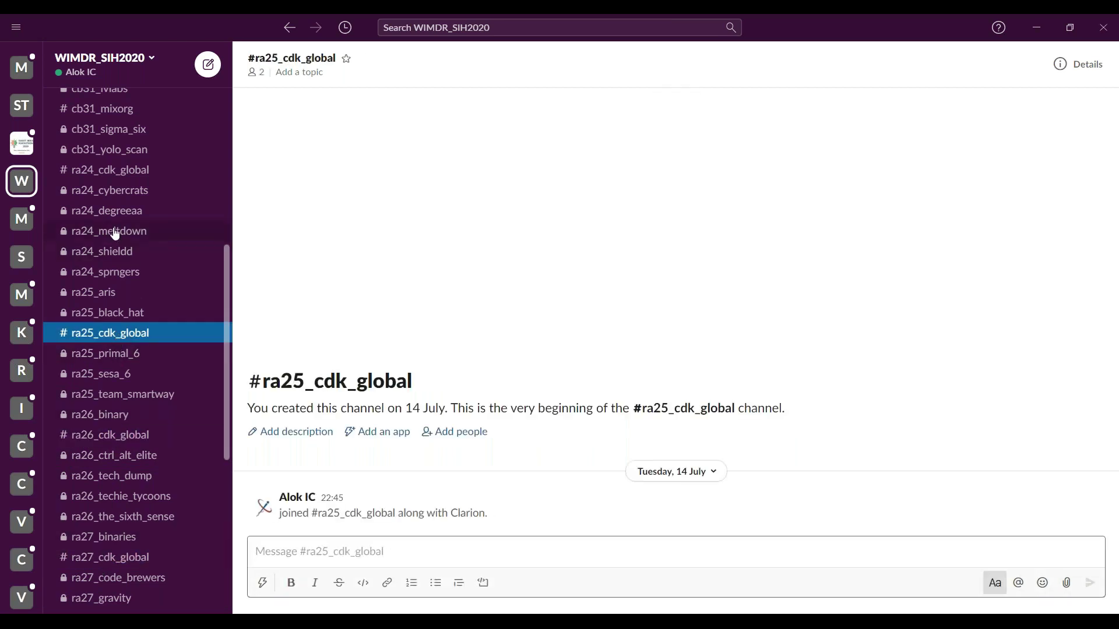
left_click(119, 172)
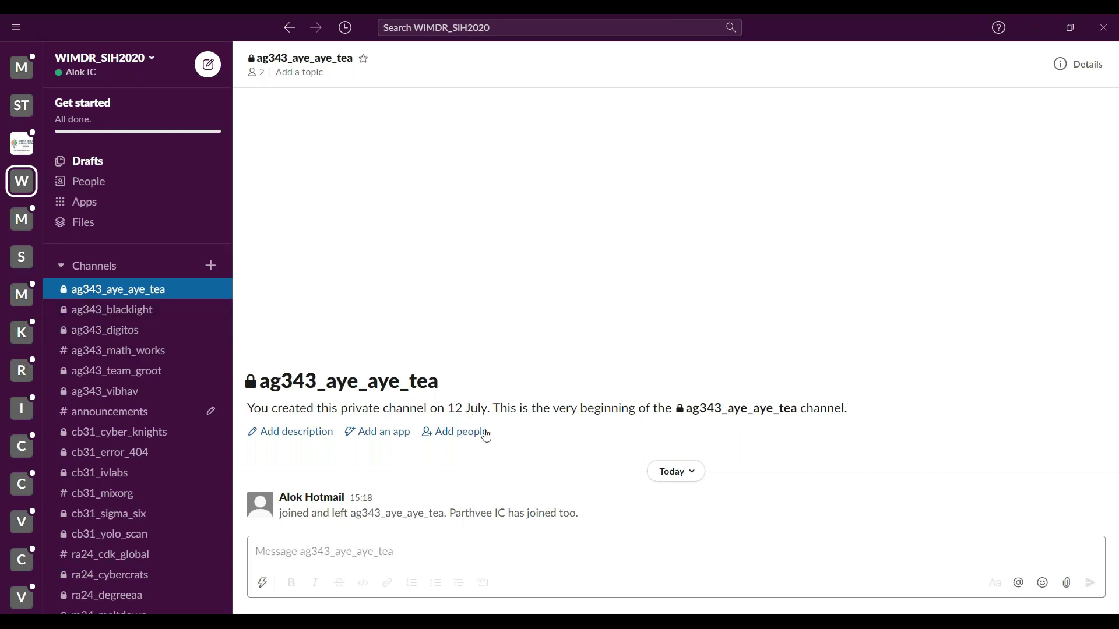
- Re-add the departed member to ag343_aye_aye_tea by searching their name
left_click(464, 436)
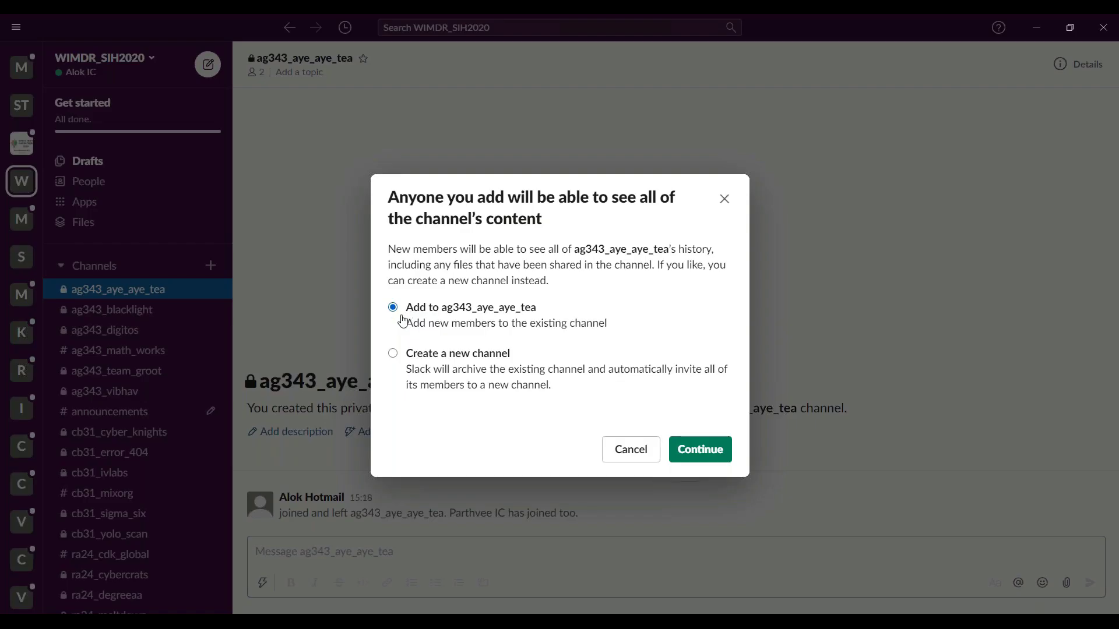
left_click(692, 452)
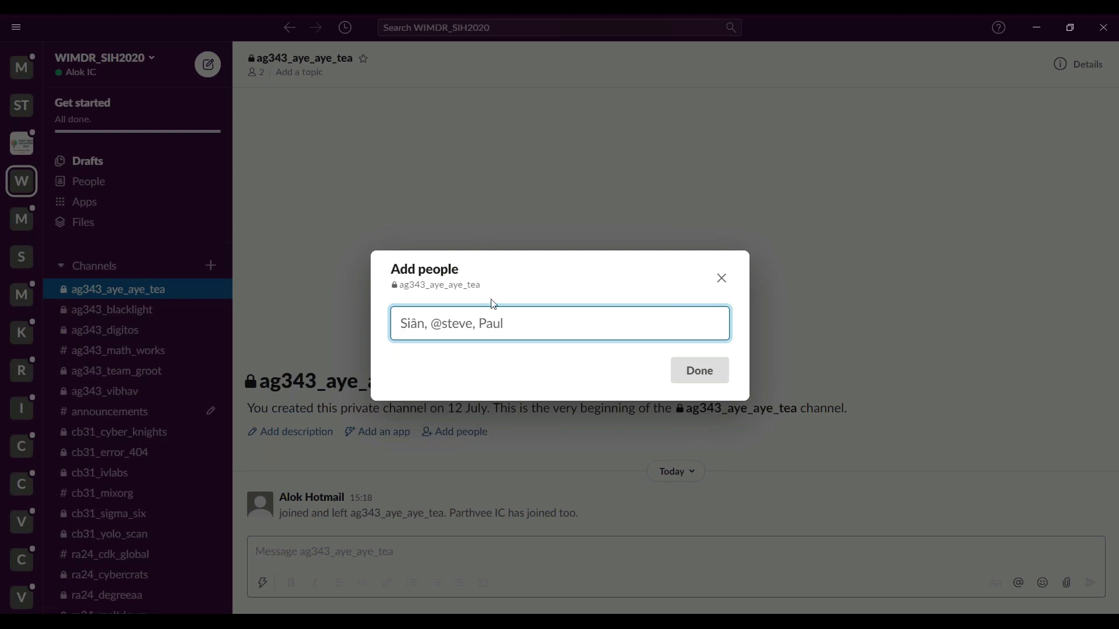
type("alok")
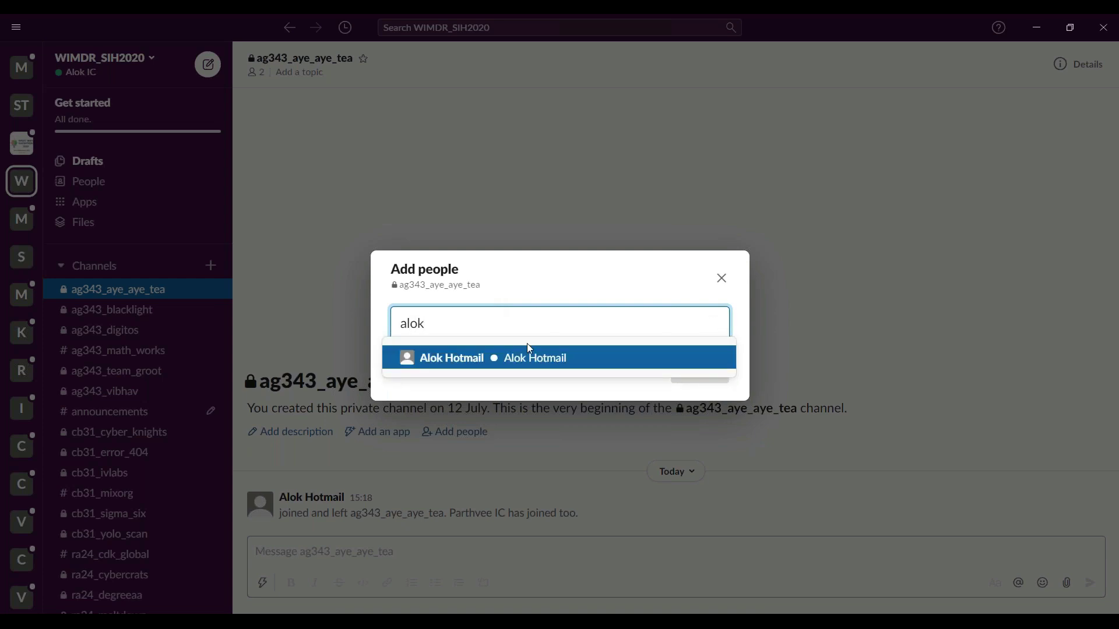
left_click(513, 365)
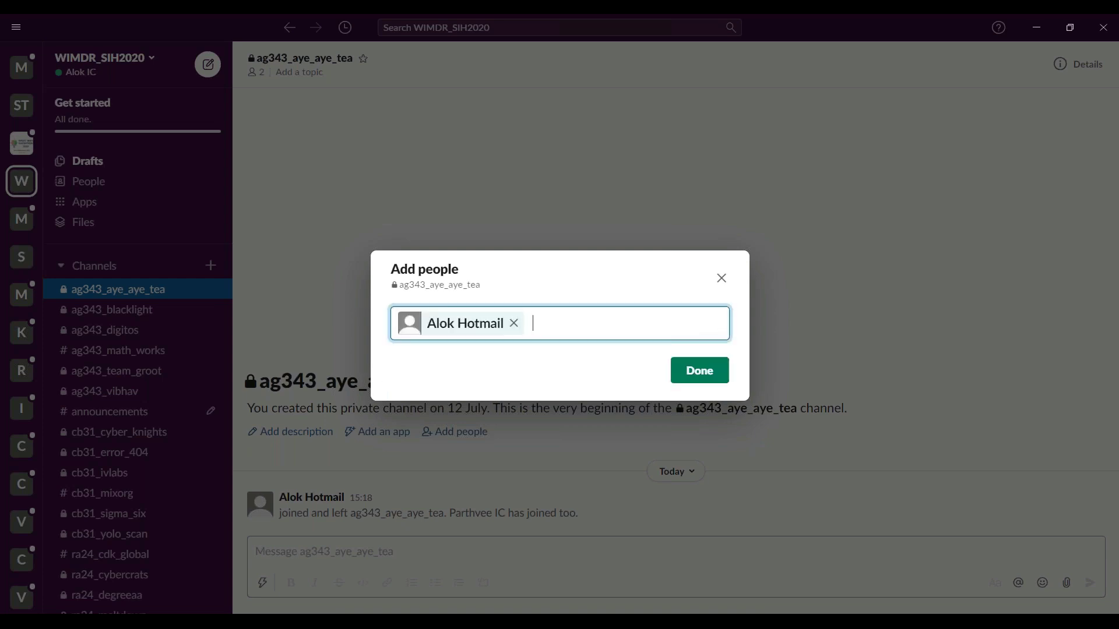
key("Return")
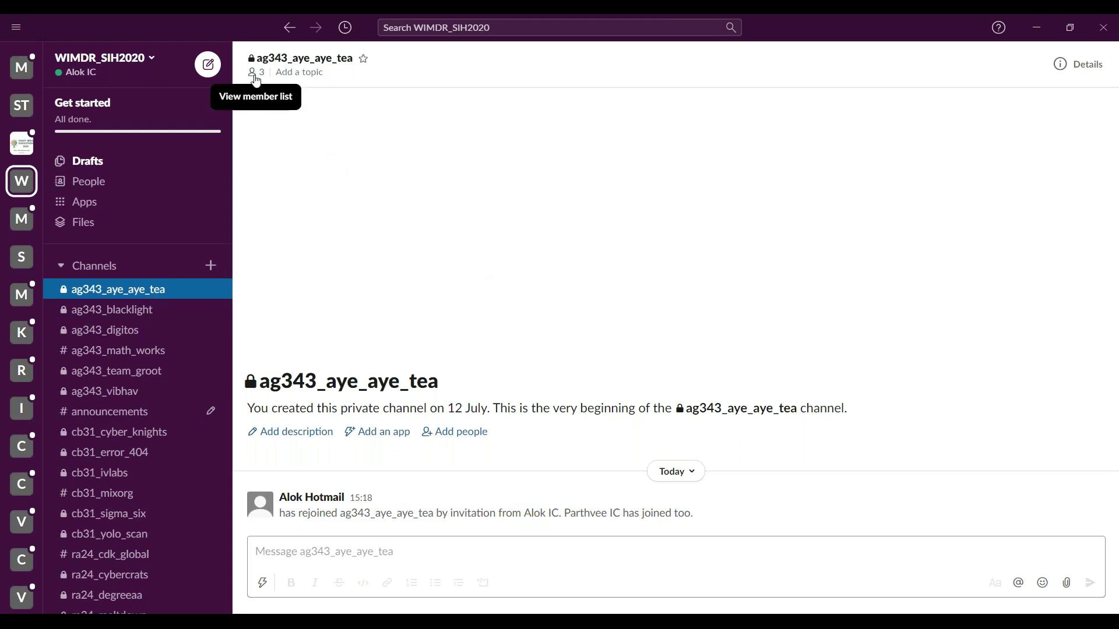
- Remove the newly added member through the member list and close the Details panel
left_click(255, 74)
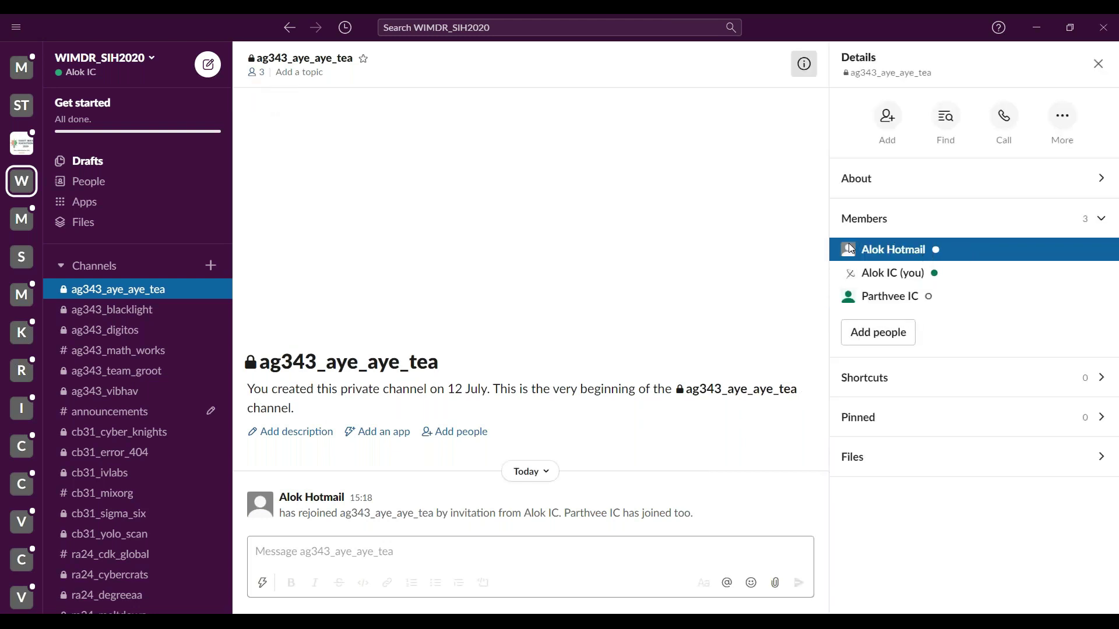
left_click(875, 251)
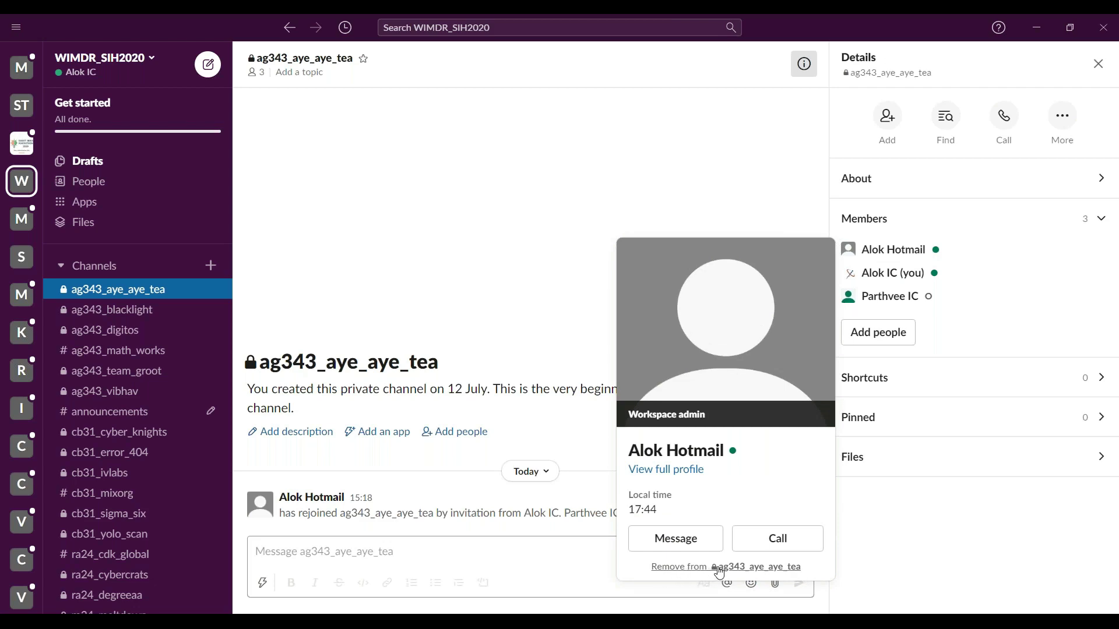
left_click(719, 569)
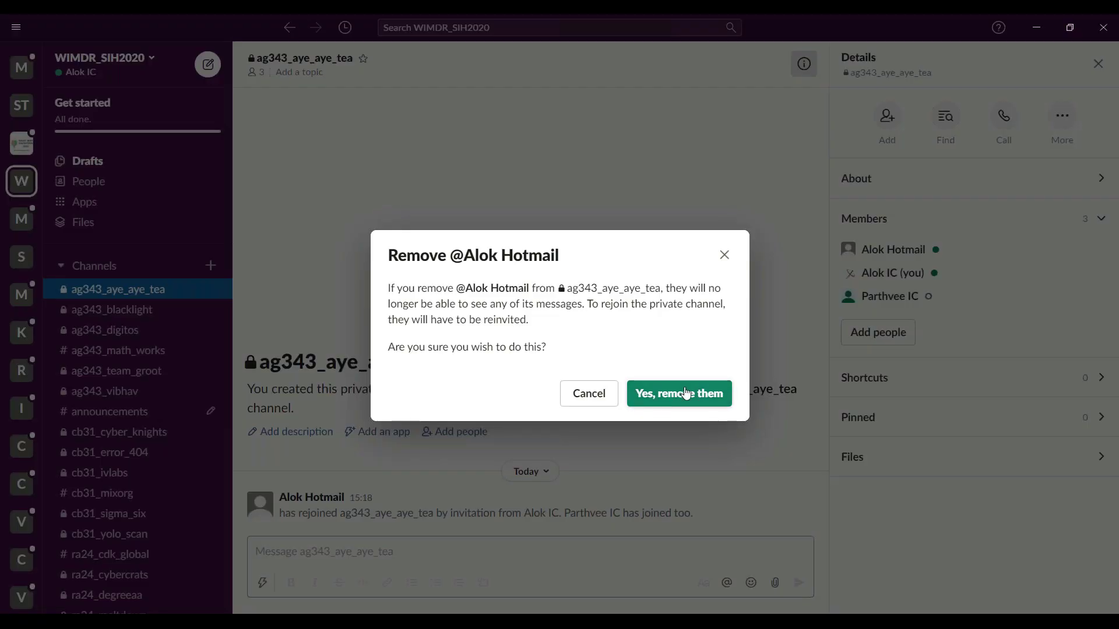
left_click(686, 394)
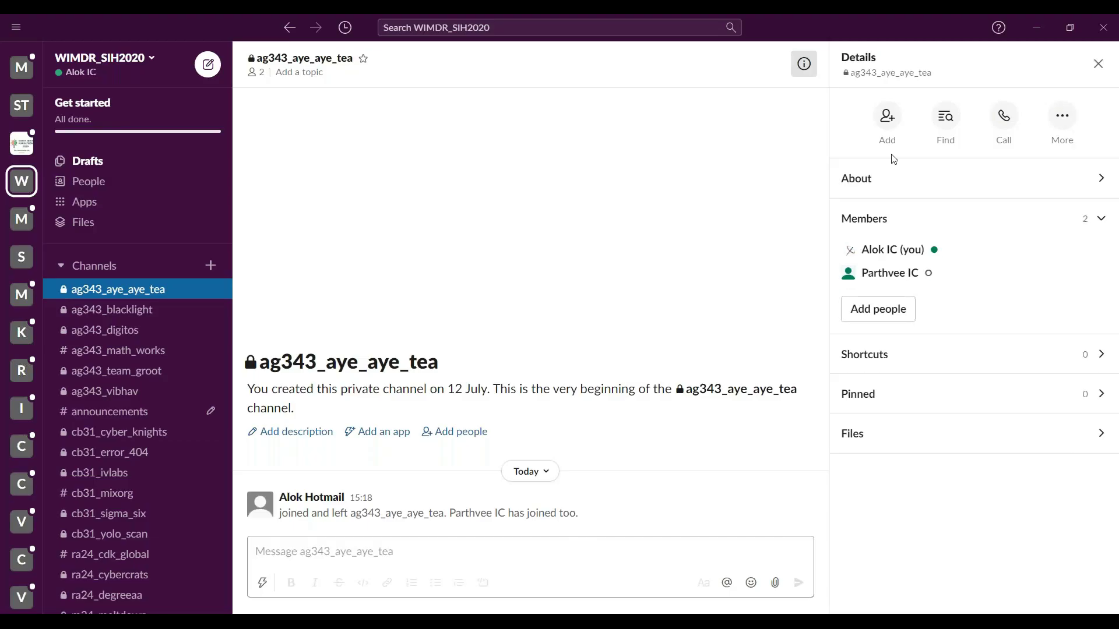
left_click(1098, 65)
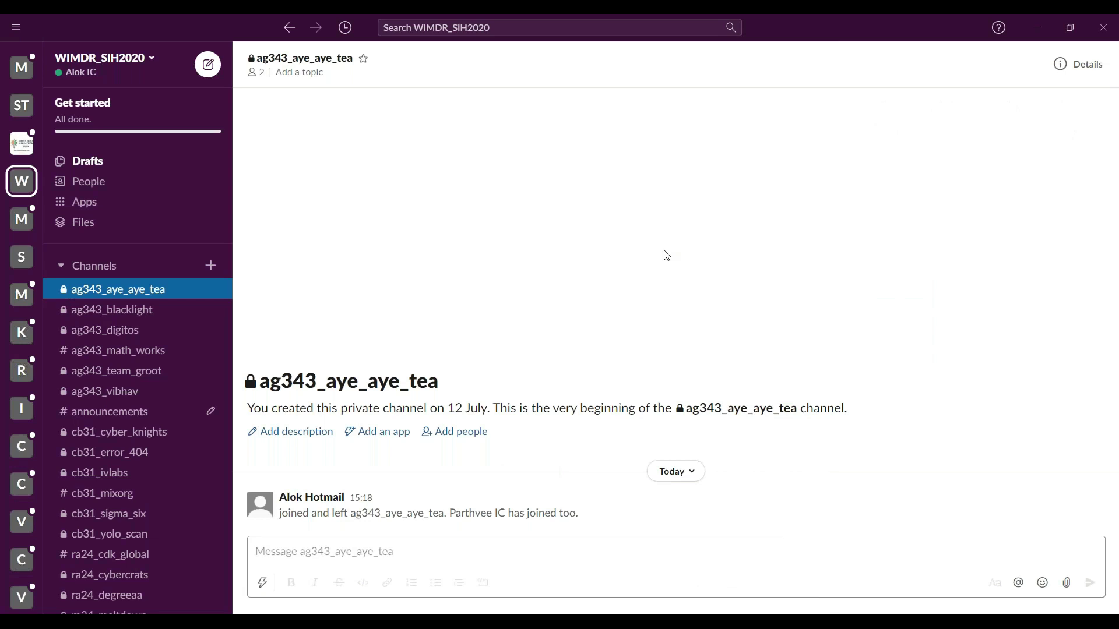
- Jump to #social_media with Alt+Up and scroll the sidebar back to the top
key("alt+Up")
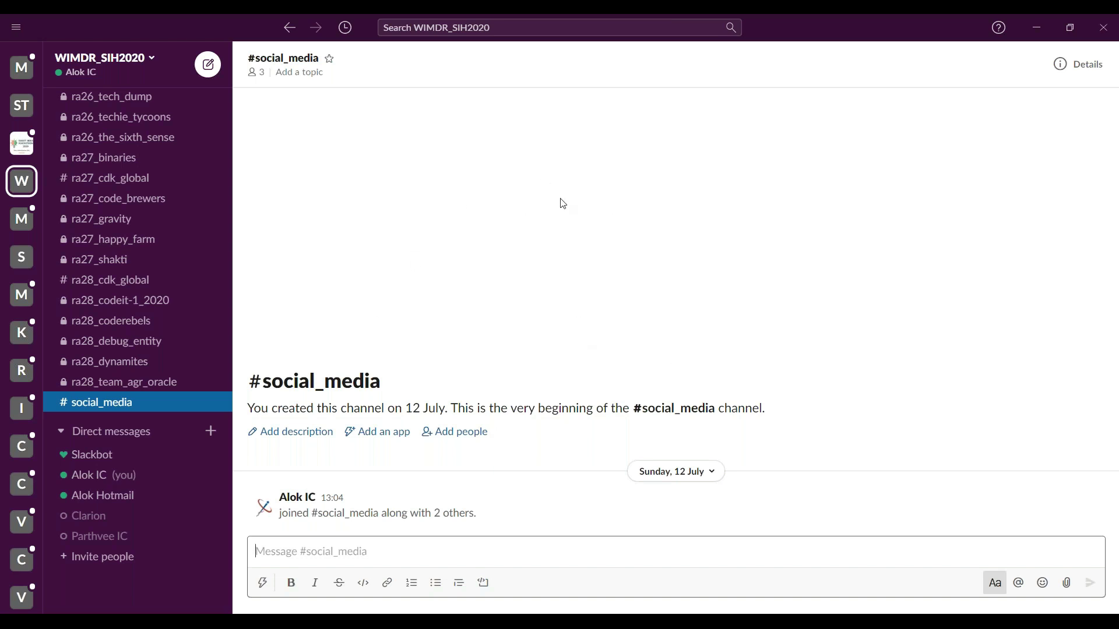
mouse_move(456, 502)
scroll(214, 478, "up", 15)
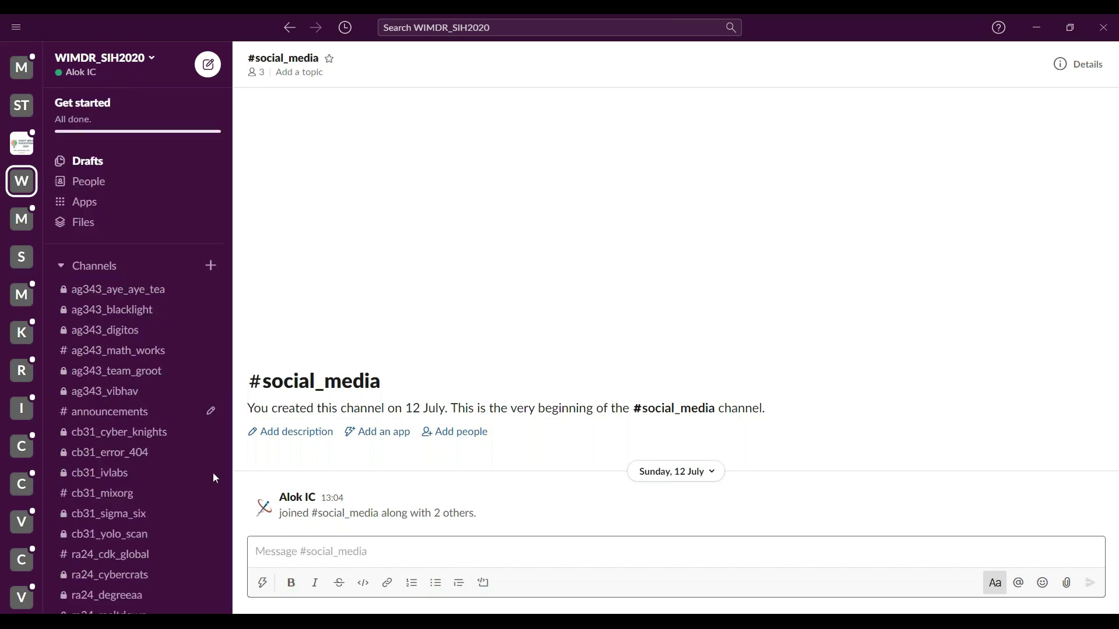